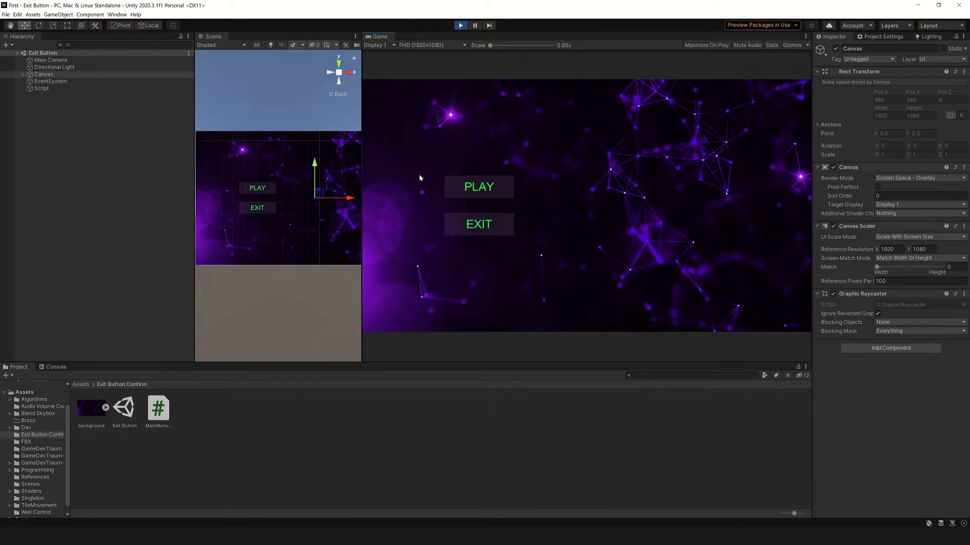
In play mode, raise the exit confirmation with EXIT, dismiss it with NO, then confirm with YES to stop play
click(481, 227)
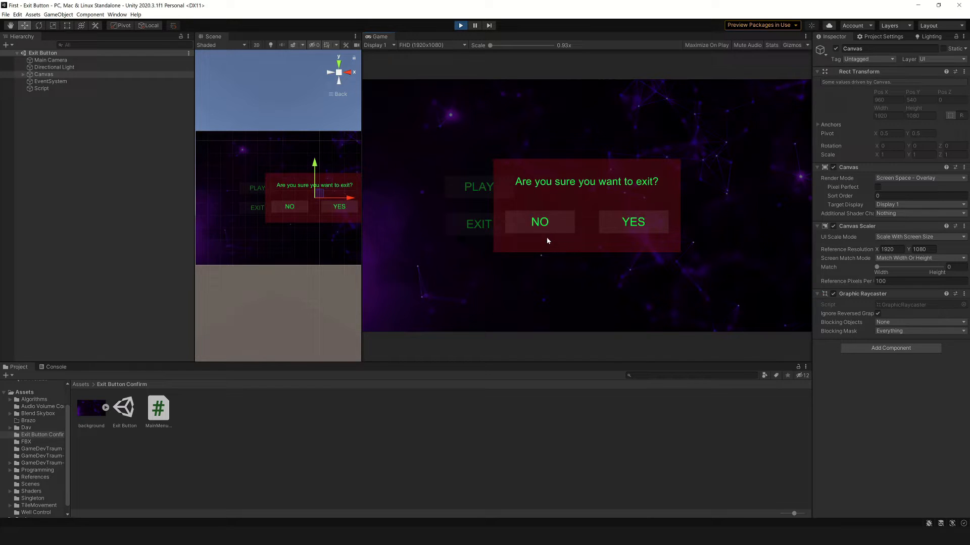
click(540, 224)
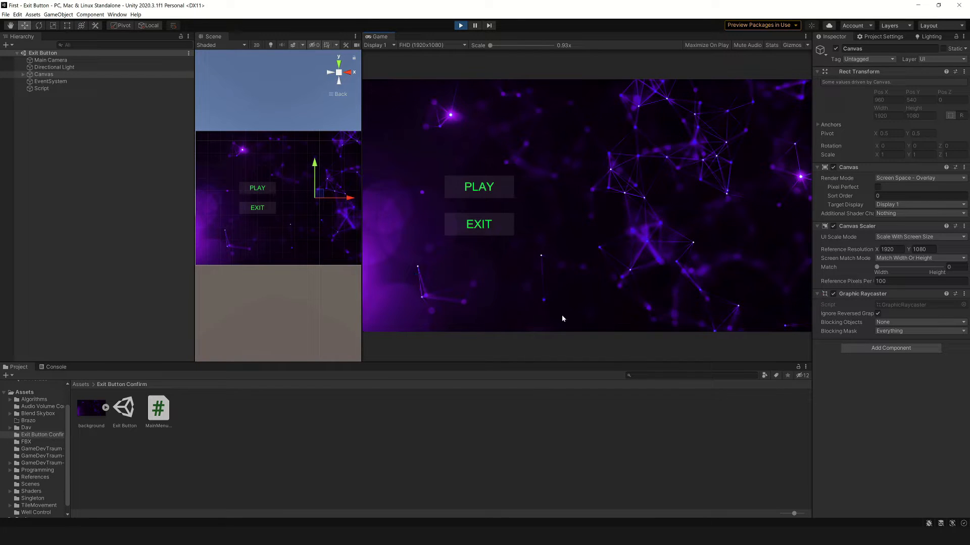
click(472, 224)
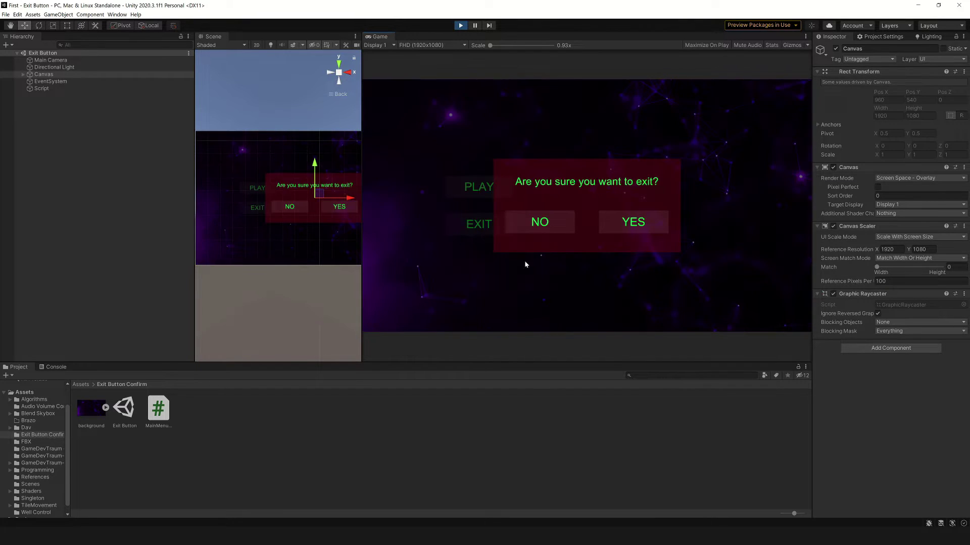
click(634, 225)
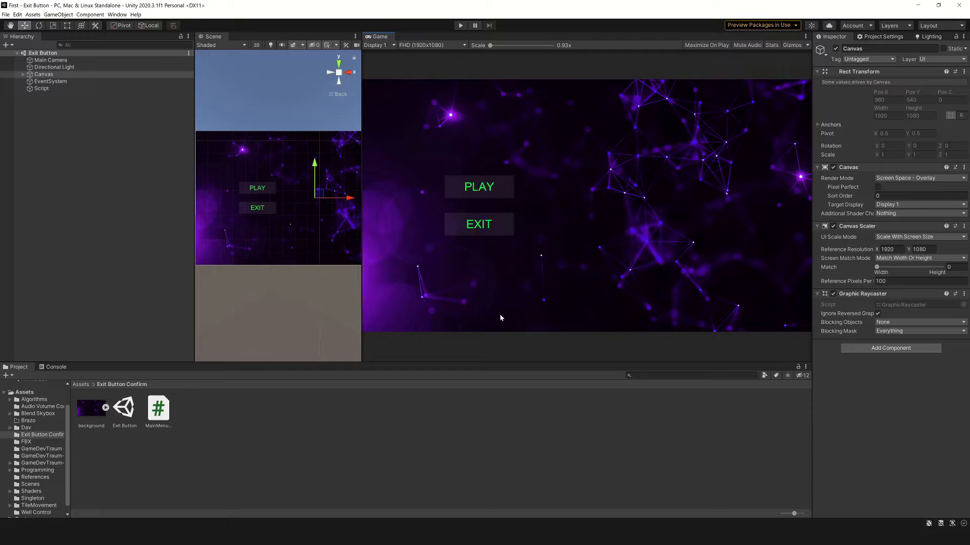
Expand Canvas and Vertical, select Button_Exit, and widen the Inspector to show its On Click enabling ConfirmWindow
click(29, 75)
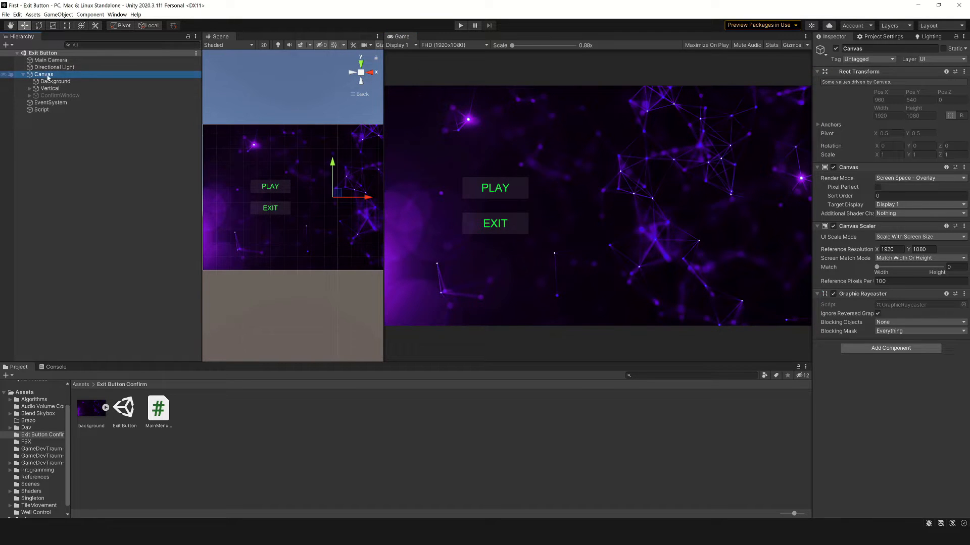
click(49, 89)
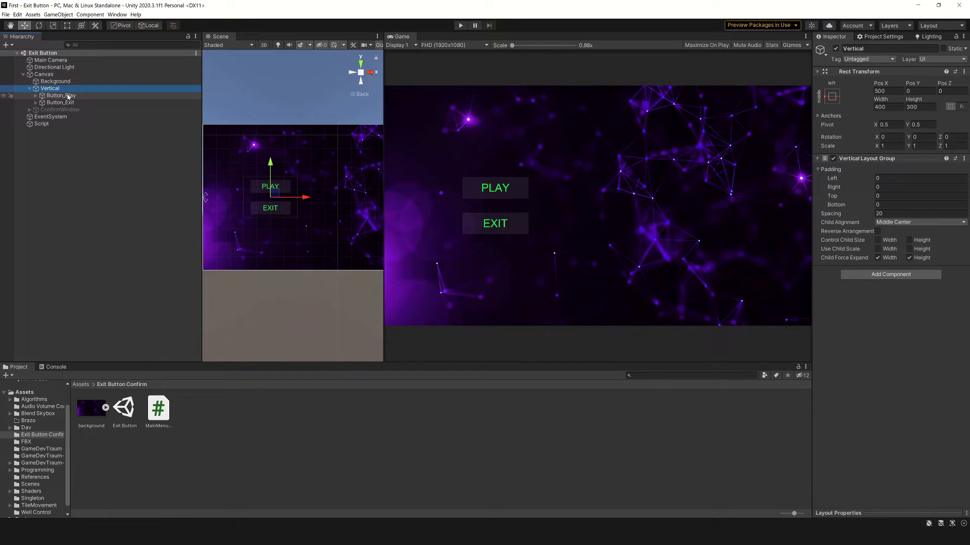
key(F2)
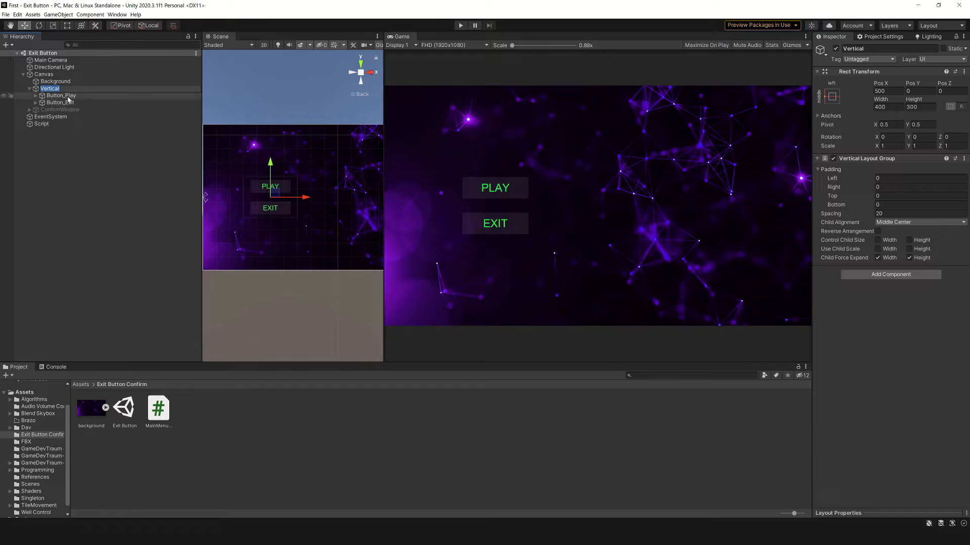
click(62, 95)
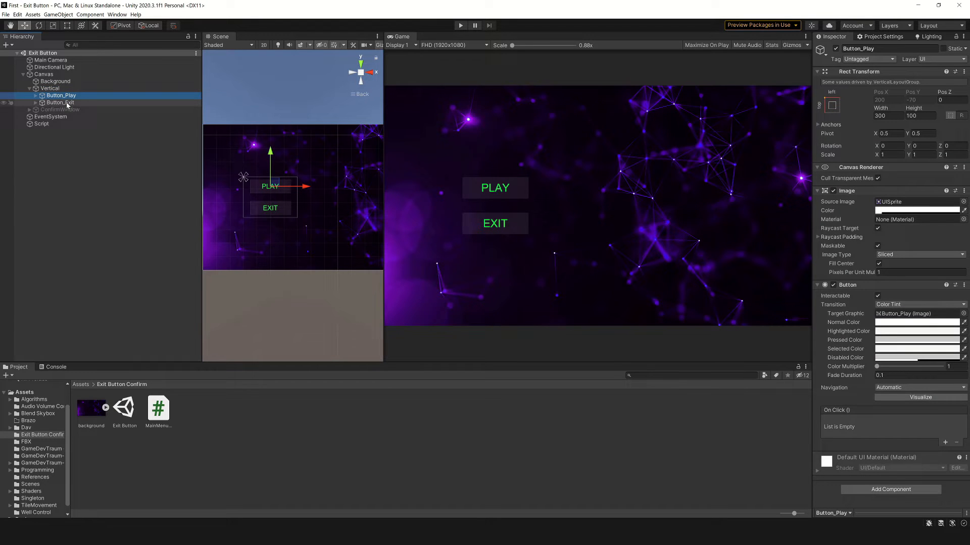
click(59, 102)
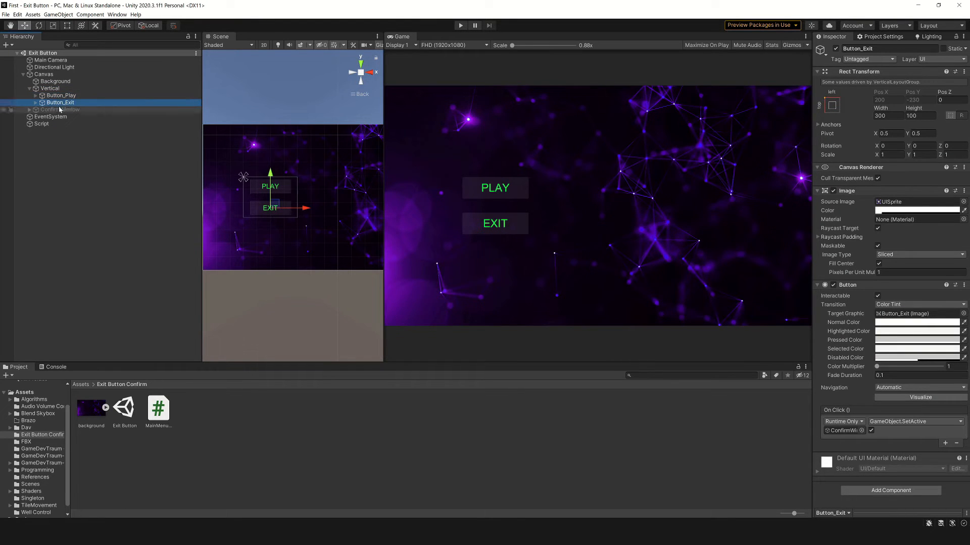
drag(812, 241, 722, 238)
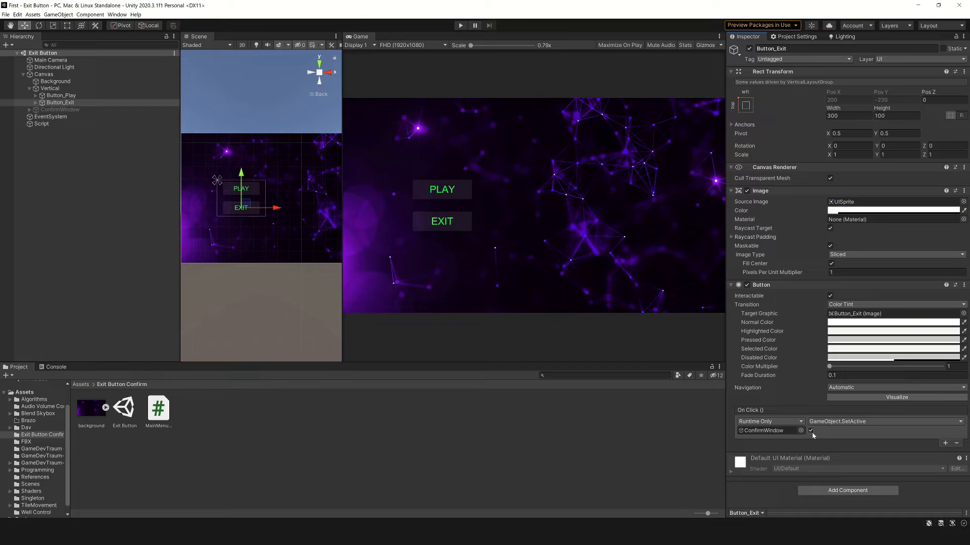
Locate and select ConfirmWindow, then tick it active so the exit confirmation dialog appears
click(766, 430)
click(57, 109)
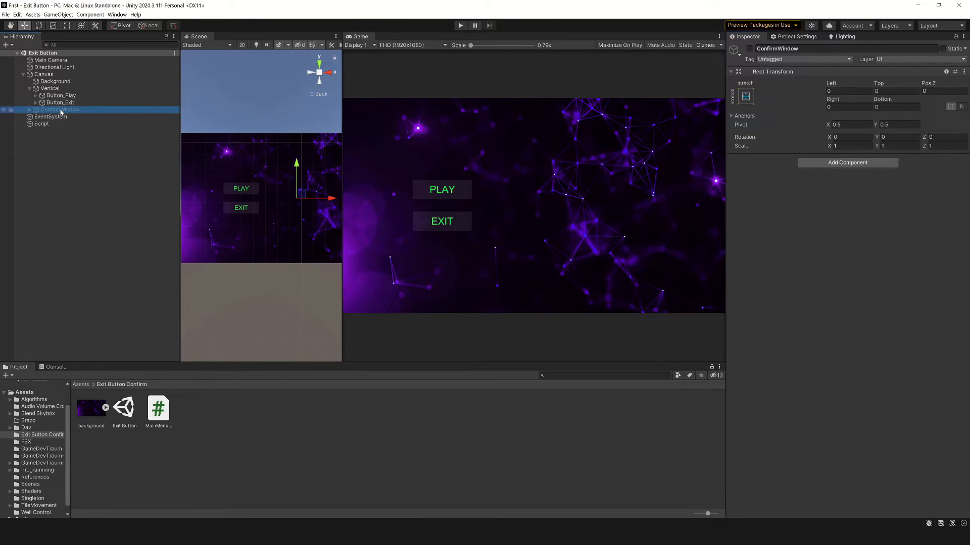
click(750, 49)
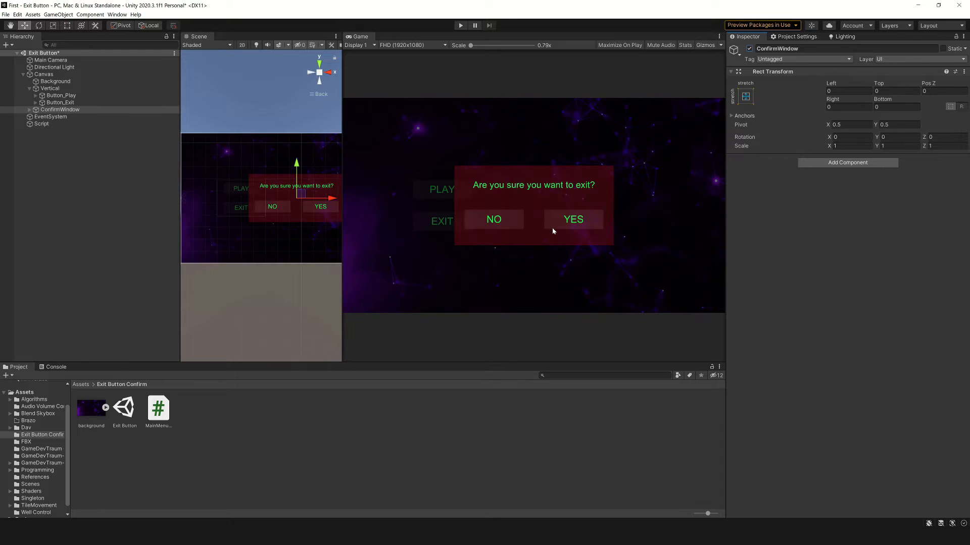
Expand ConfirmWindow and inspect its Image, ConfirmPanel and horizontal children
click(35, 109)
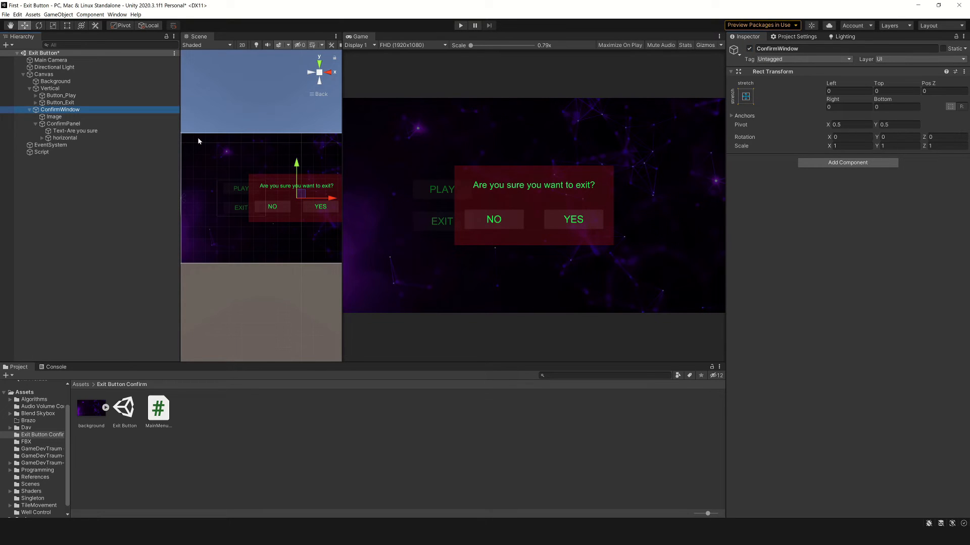
click(55, 117)
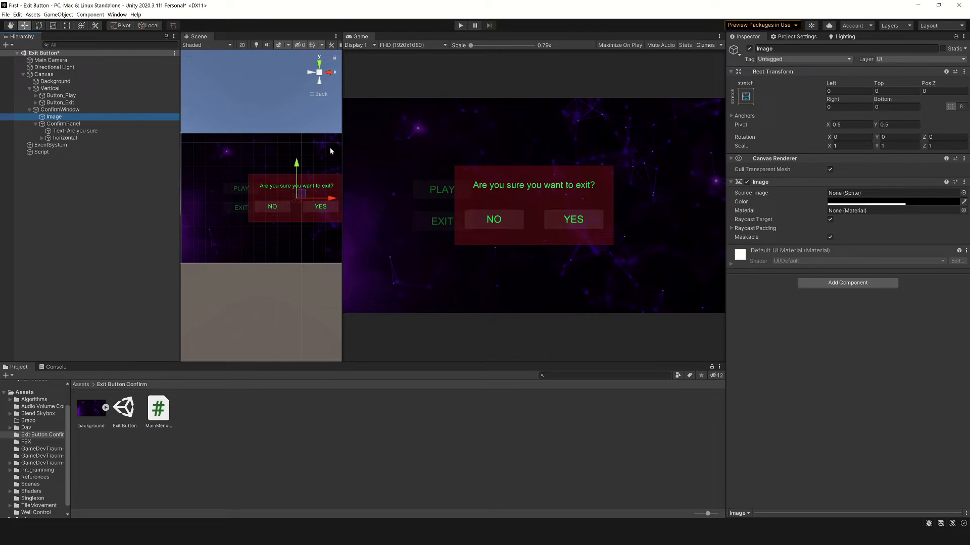
click(65, 123)
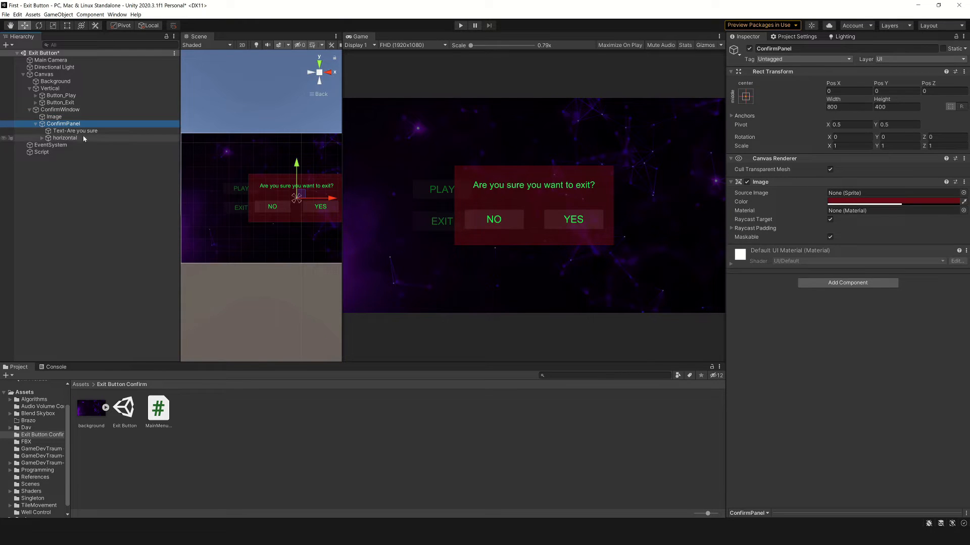
click(65, 139)
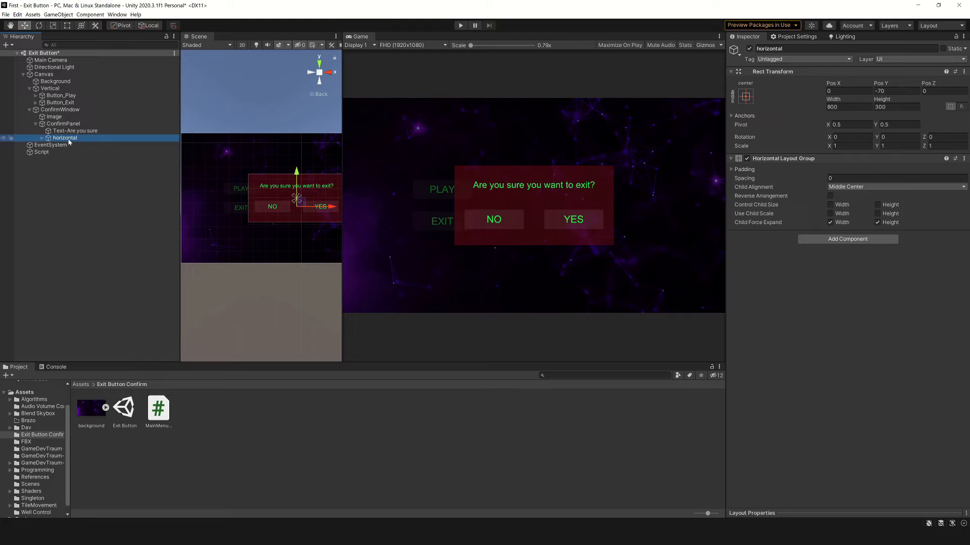
Expand horizontal, select Button_NO and check its On Click turns ConfirmWindow off
click(47, 138)
click(73, 151)
key(Up)
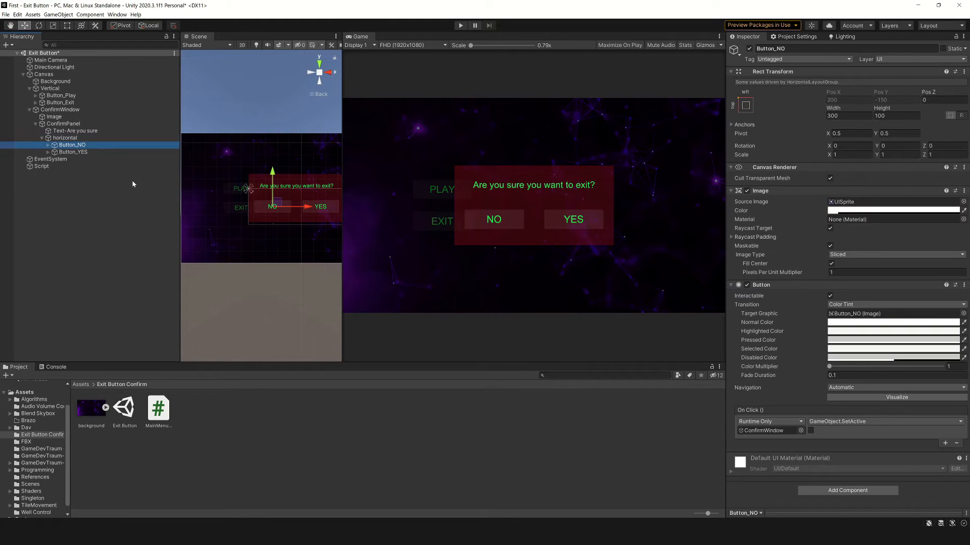
key(Down)
key(Up)
click(439, 245)
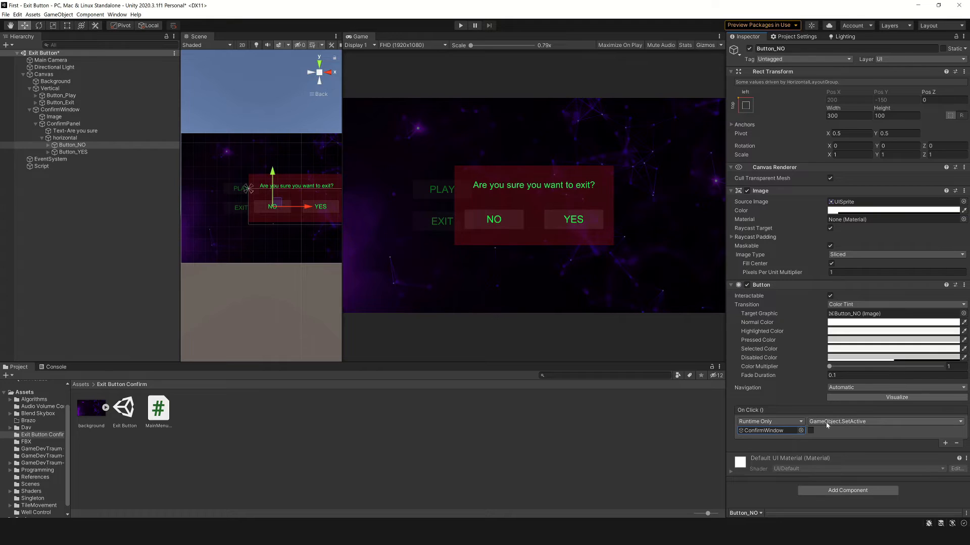
click(763, 431)
Toggle ConfirmWindow inactive and active again to hide and re-show the dialog
click(60, 110)
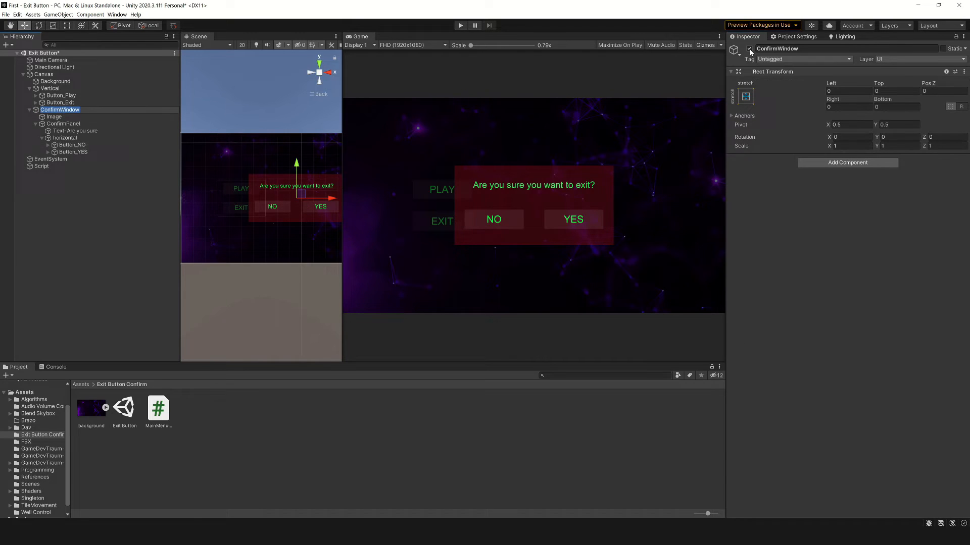
click(749, 49)
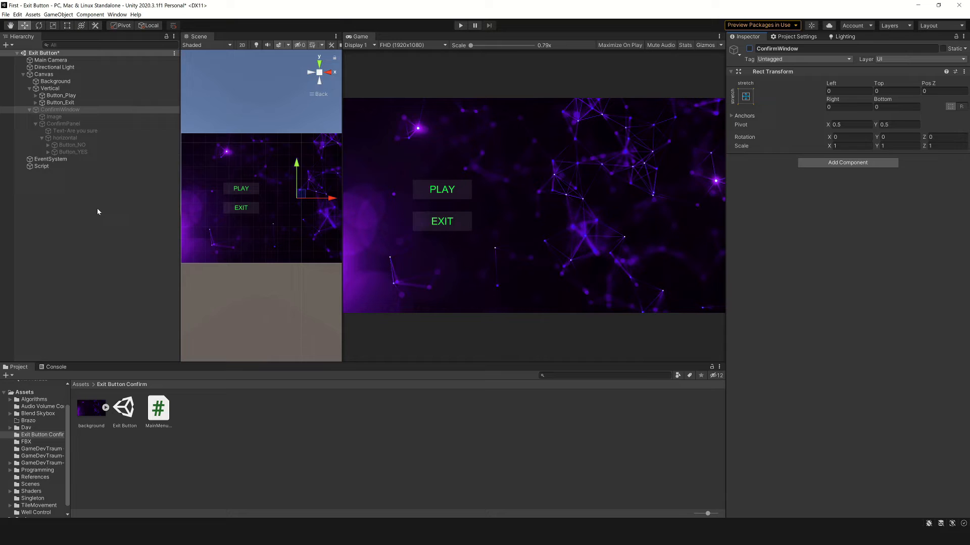
click(748, 49)
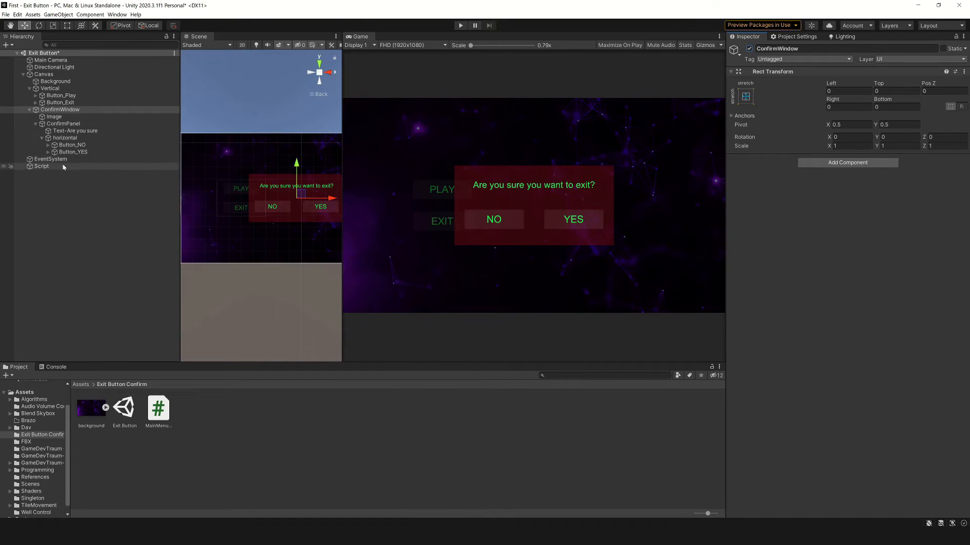
Select Button_YES, check its On Click calls MainMenuScript, and bring up that script's code
click(73, 152)
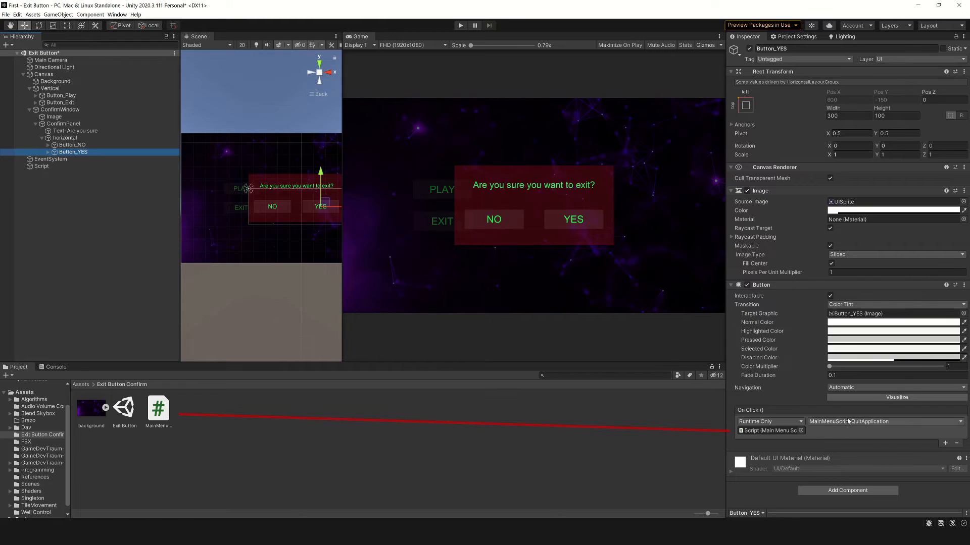
click(42, 166)
click(158, 409)
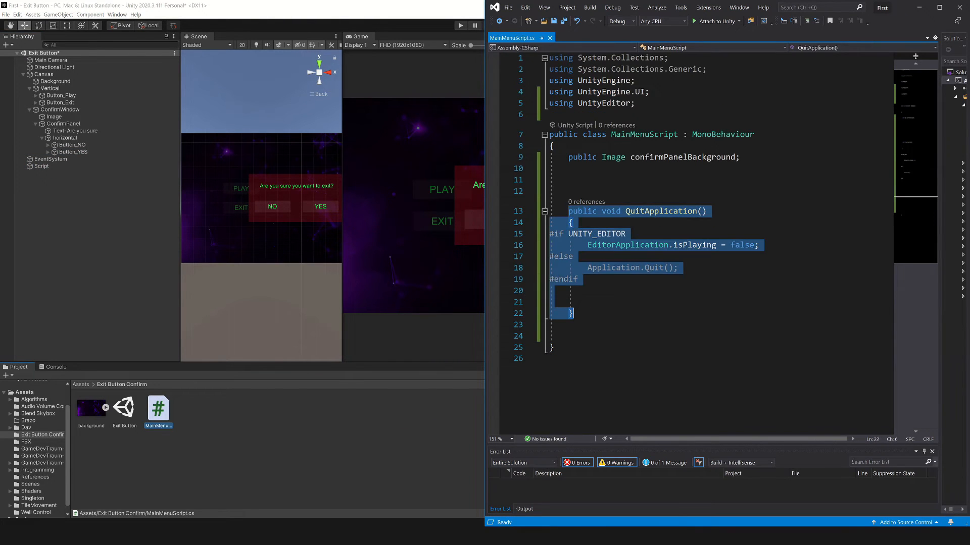
Highlight the QuitApplication method name and its #if UNITY_EDITOR stop-playing line
click(664, 211)
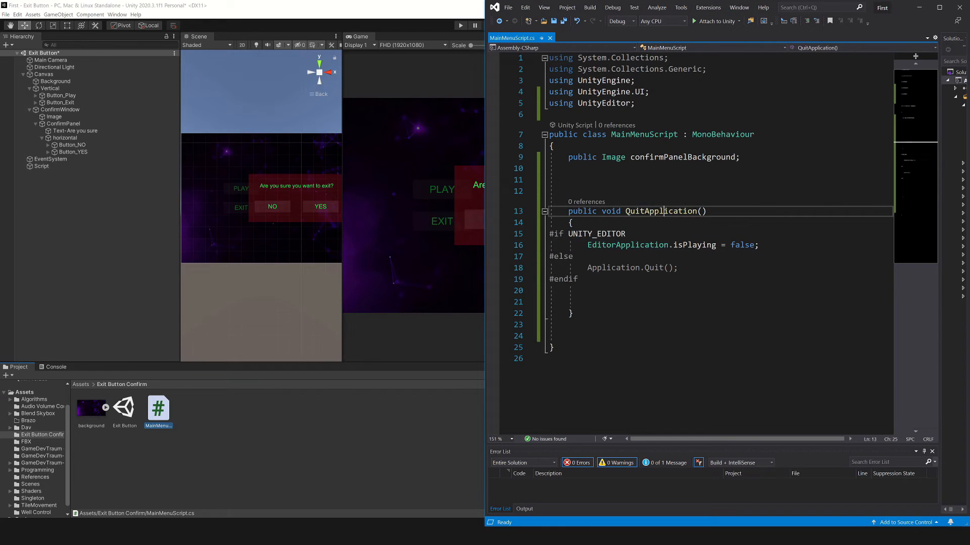
double_click(664, 210)
mouse_move(627, 234)
mouse_down()
mouse_move(587, 245)
mouse_move(758, 244)
mouse_up()
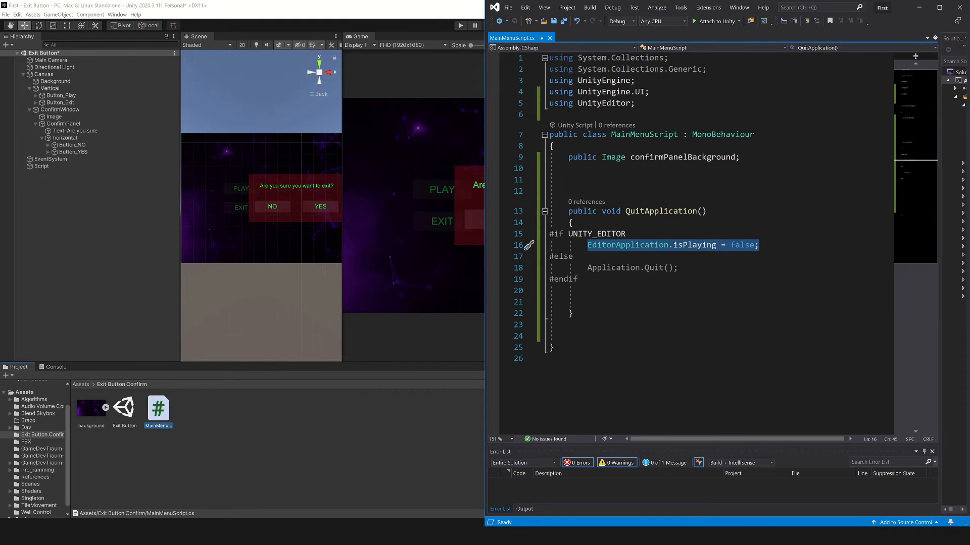
Highlight the #else Application.Quit() branch and #endif, then switch back to the Unity editor
drag(548, 256, 677, 267)
click(678, 268)
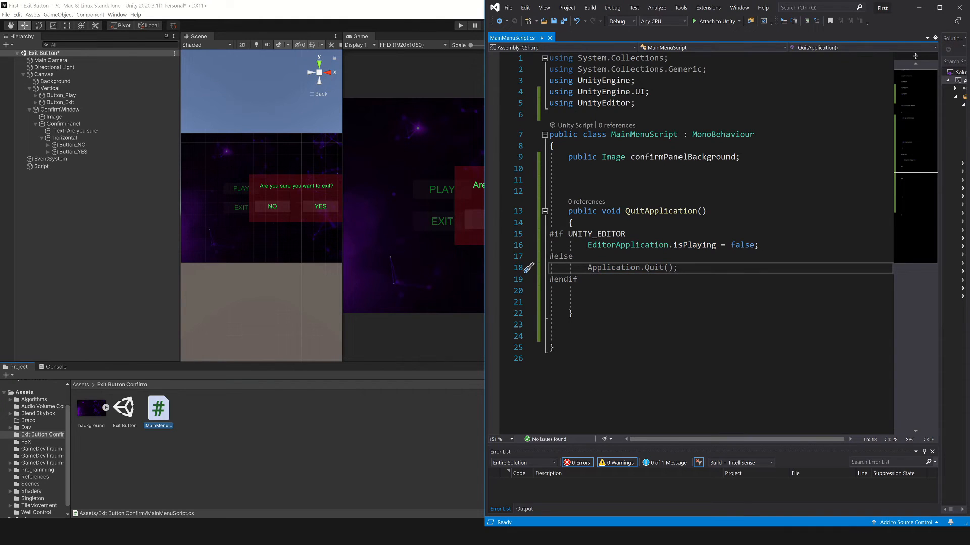
drag(588, 268, 678, 267)
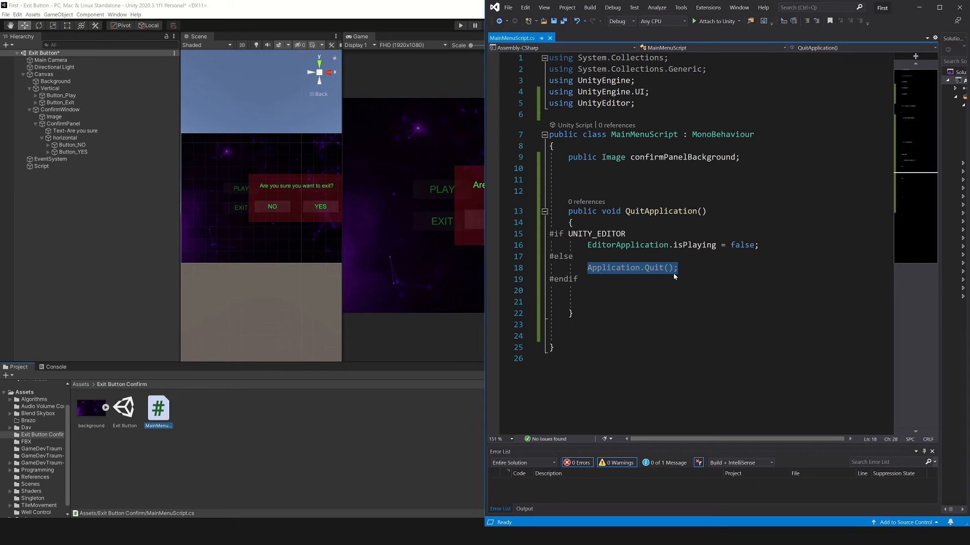
click(579, 278)
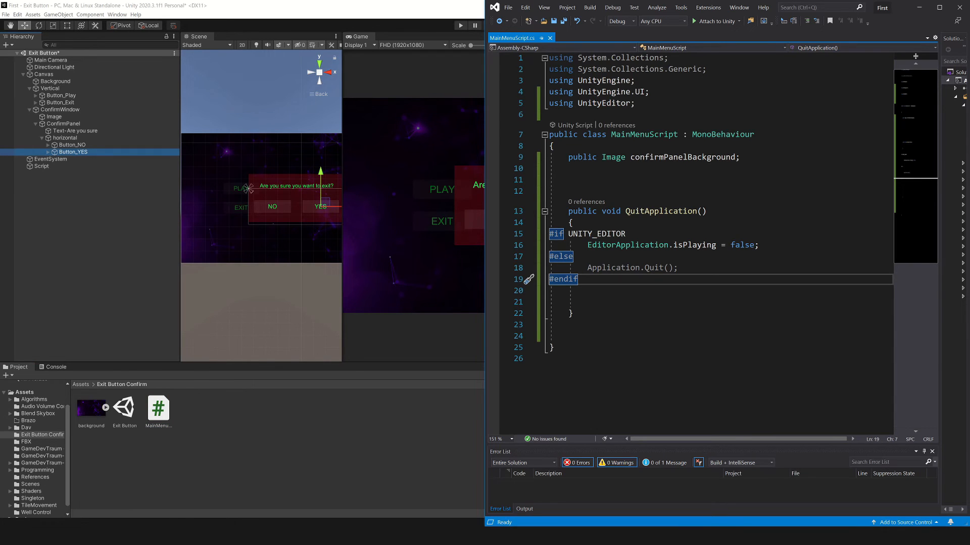
key(alt+Tab)
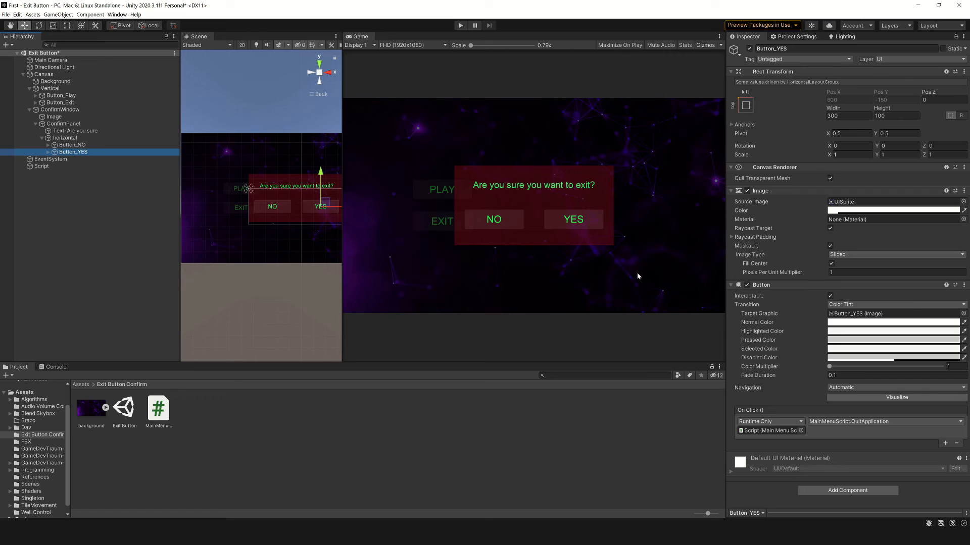